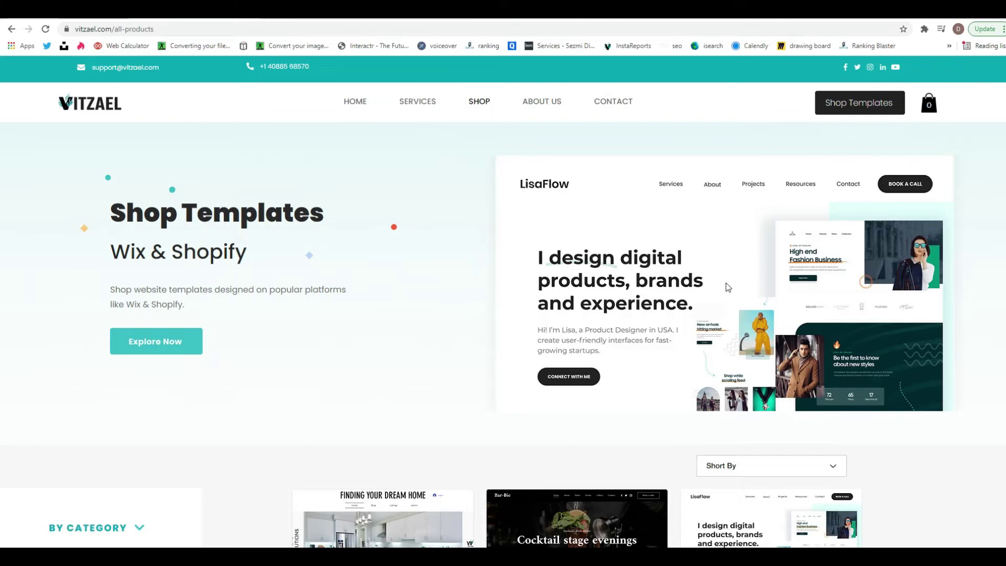
# Switch from the vitzael.com shop templates page to the Wix QR Code Generator tab
pyautogui.click(341, 17)
# Scroll the generator page to the 'Create Your Free QR Codes' section
pyautogui.scroll(8, 311, 350)
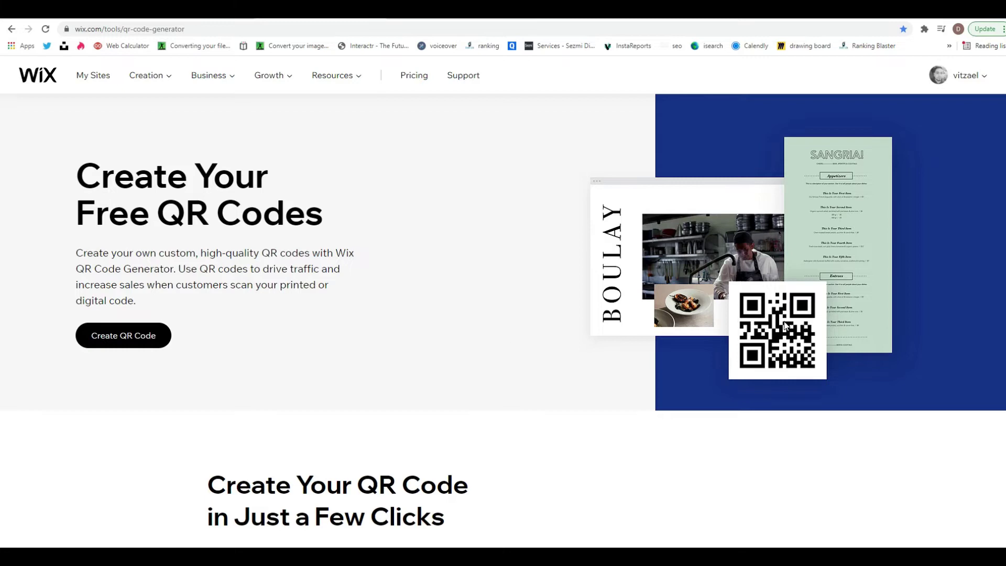
pyautogui.scroll(-6, 724, 389)
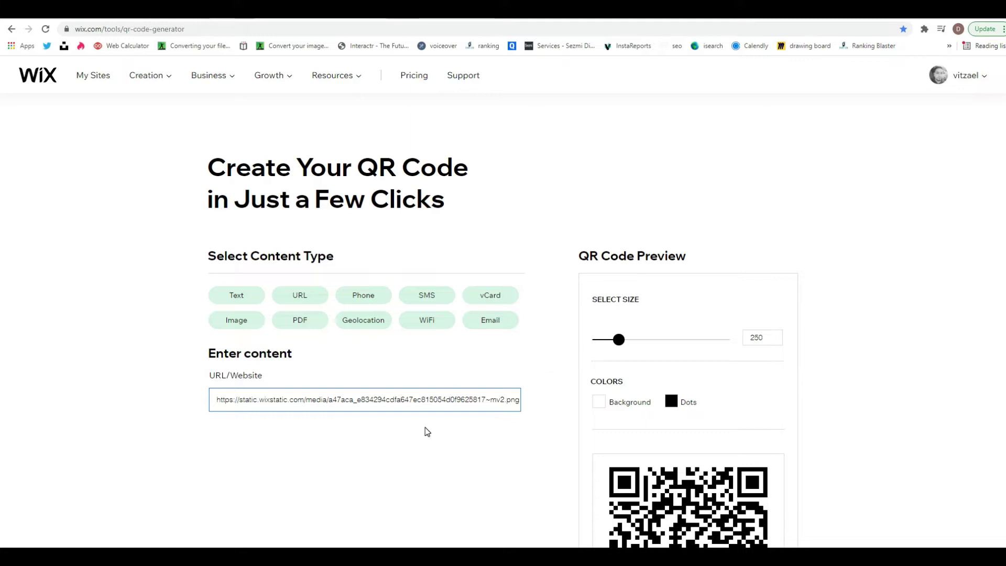
pyautogui.scroll(-1, 425, 426)
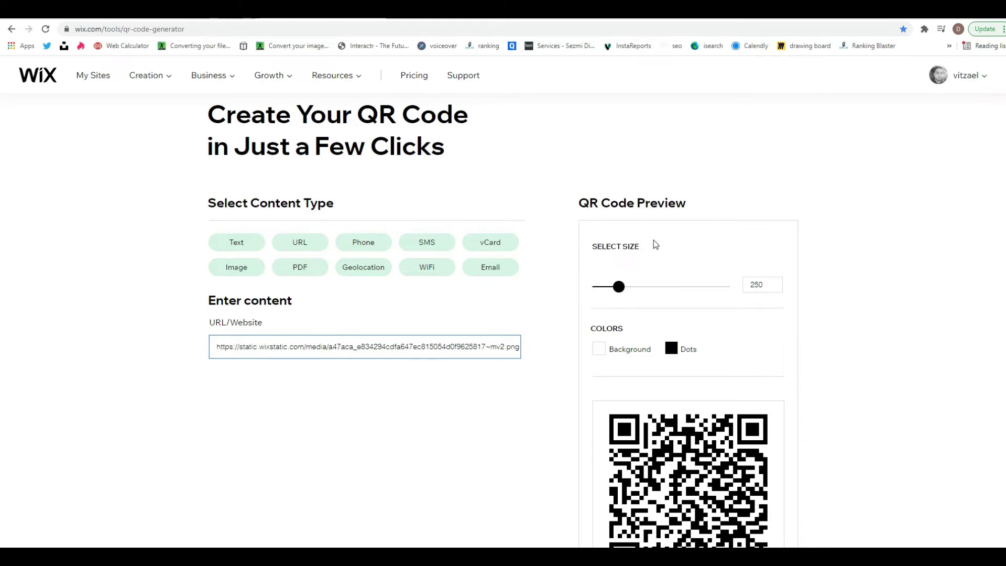
pyautogui.scroll(2, 698, 433)
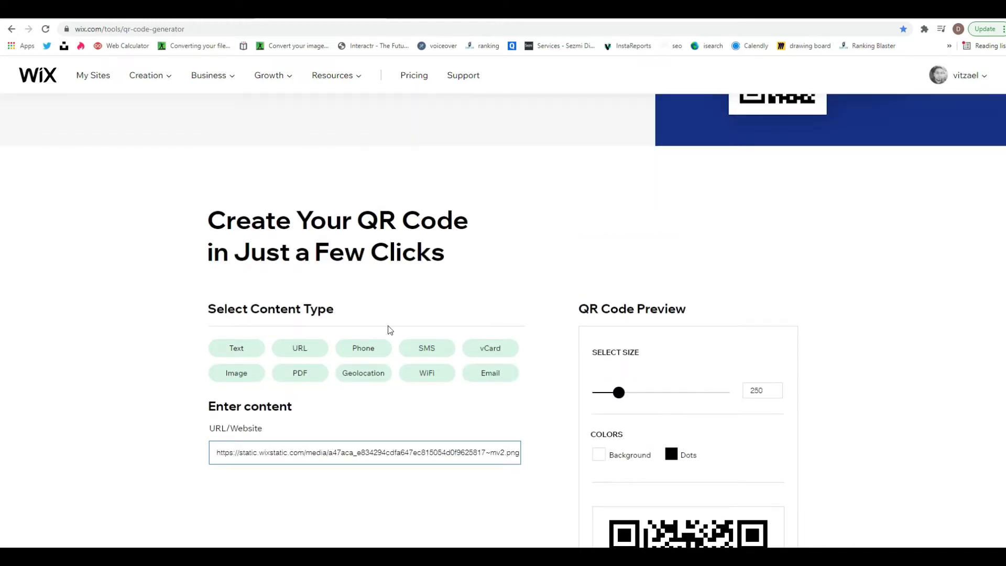
pyautogui.scroll(-2, 322, 430)
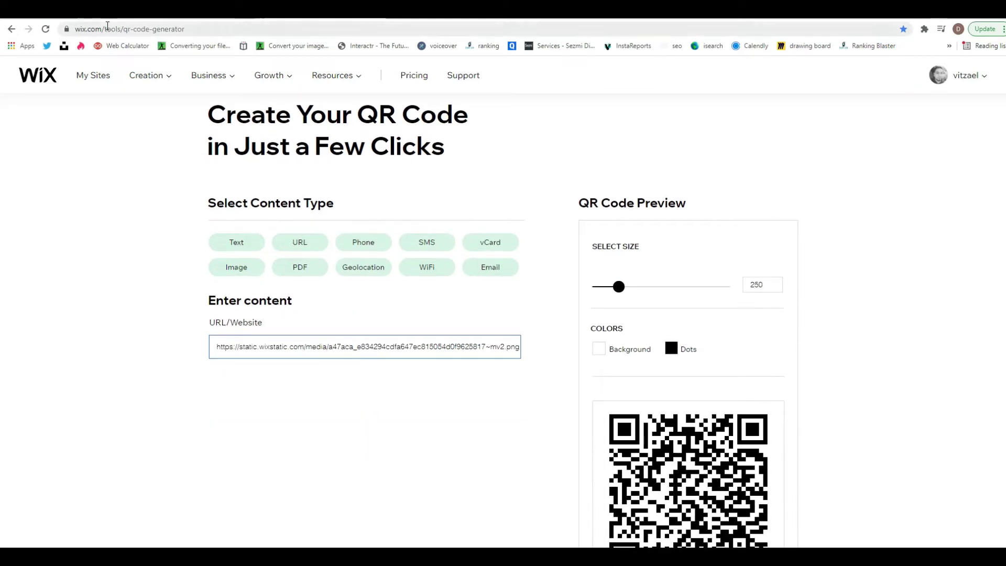
pyautogui.click(253, 244)
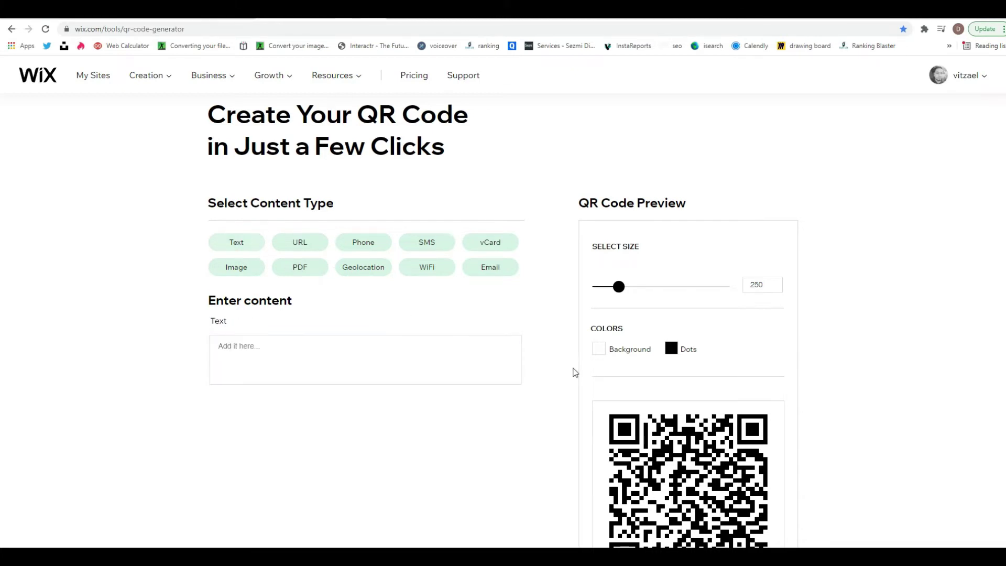
pyautogui.scroll(-4, 574, 371)
pyautogui.scroll(2, 471, 315)
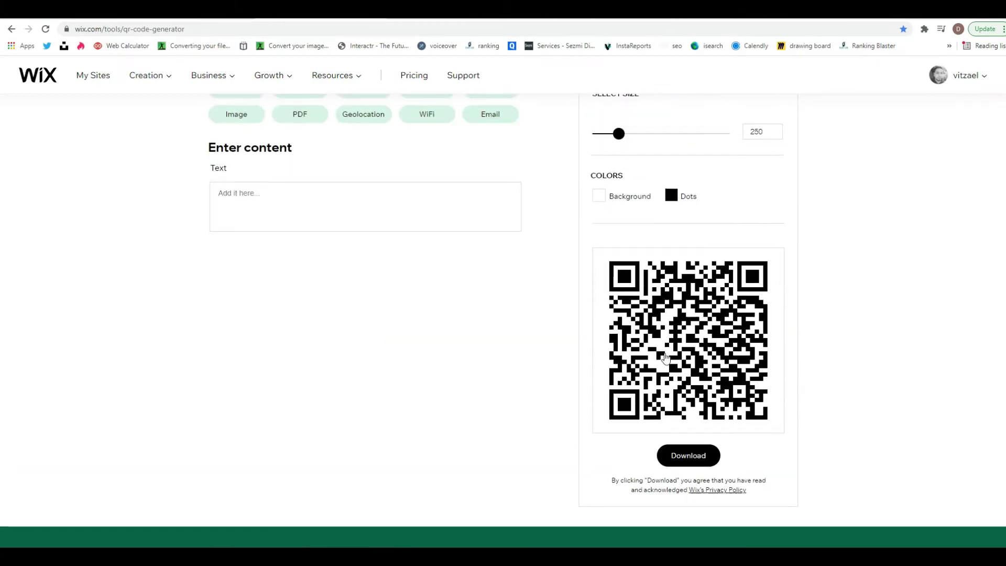
pyautogui.click(228, 240)
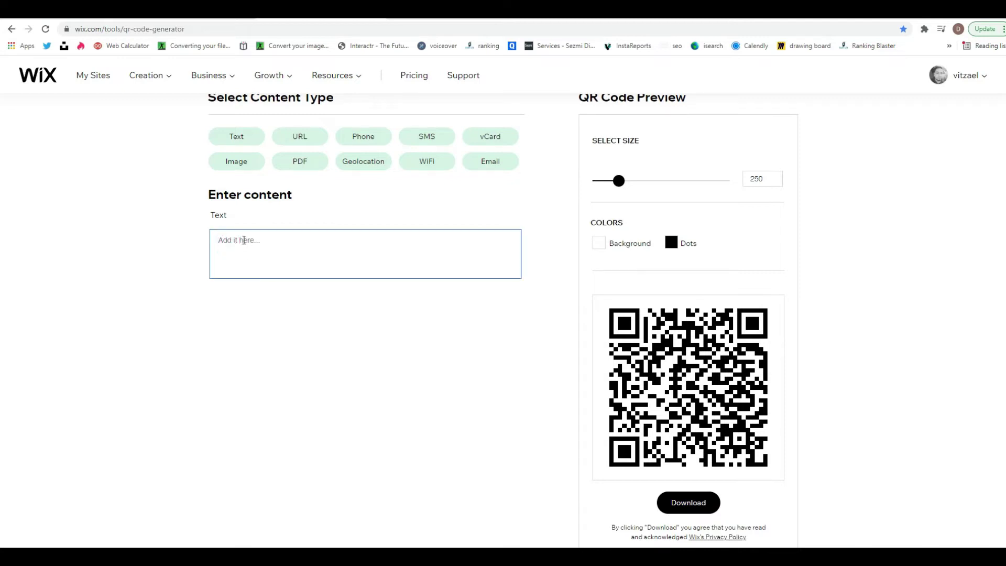
pyautogui.scroll(2, 278, 262)
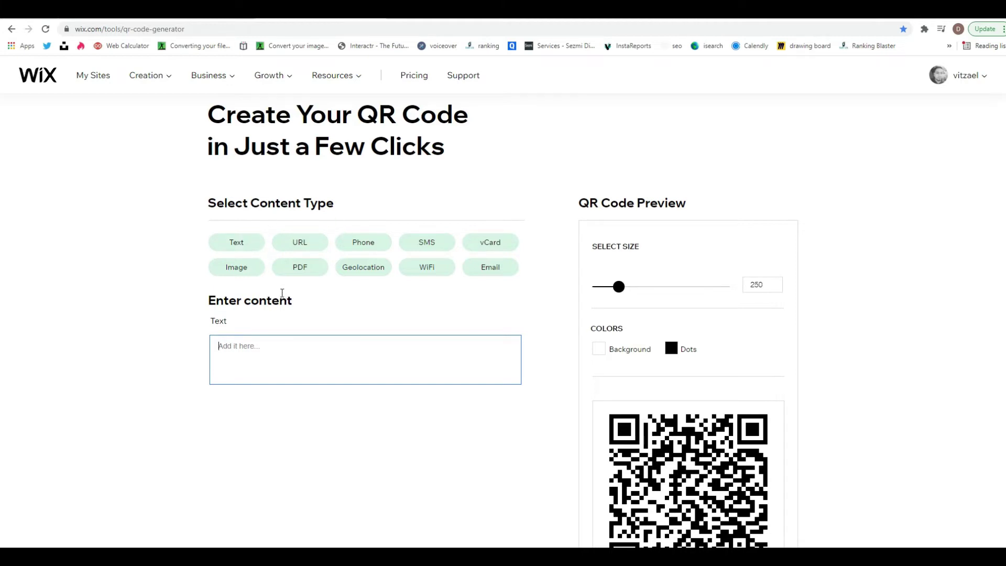
pyautogui.click(304, 241)
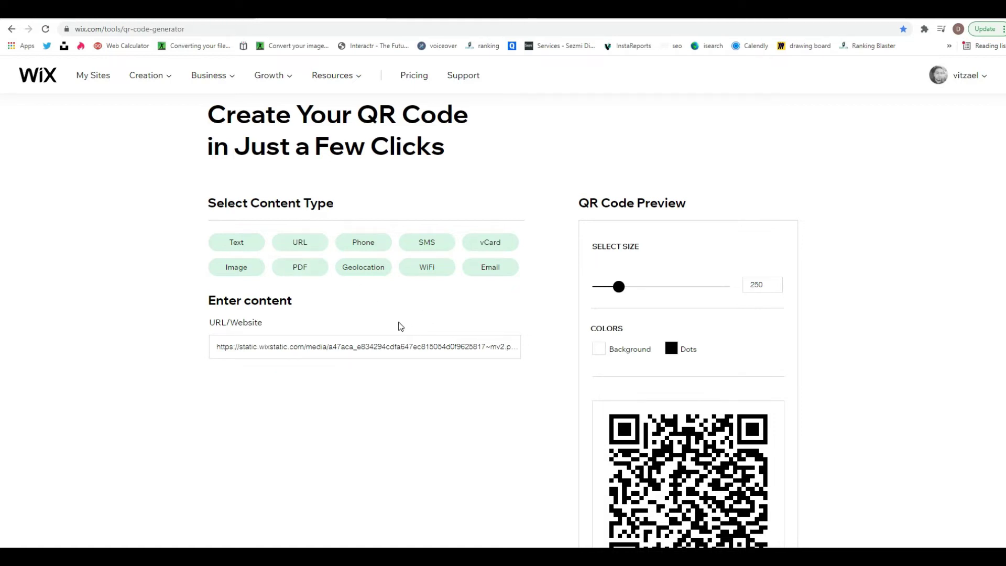
# With URL content type selected, clear the old image link from the URL/Website field
pyautogui.click(292, 243)
pyautogui.click(310, 344)
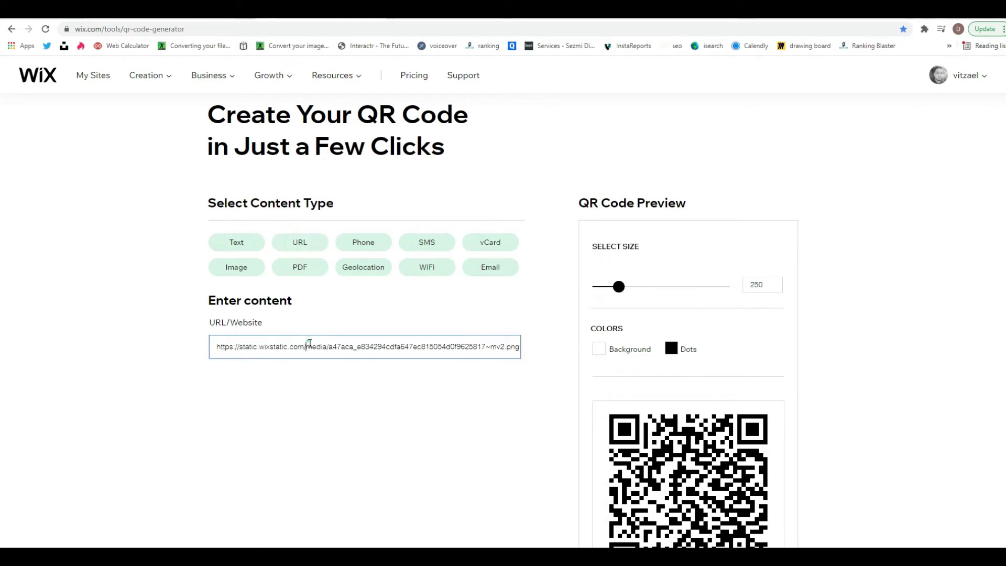
pyautogui.tripleClick(310, 343)
pyautogui.press('BackSpace')
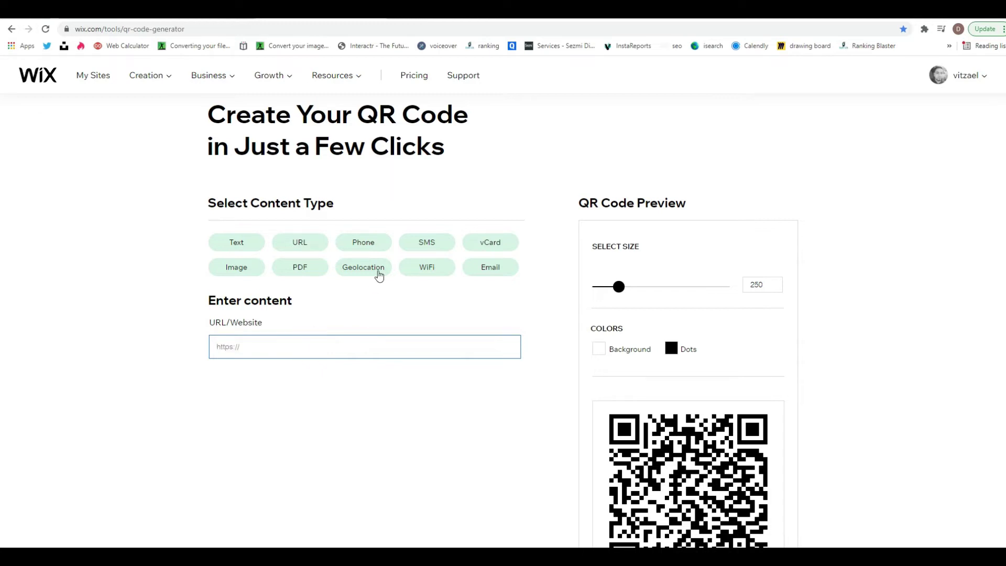
# Copy the vitzael.wixsite.com/my-site-9/recipes address and paste it into the URL field
pyautogui.click(105, 11)
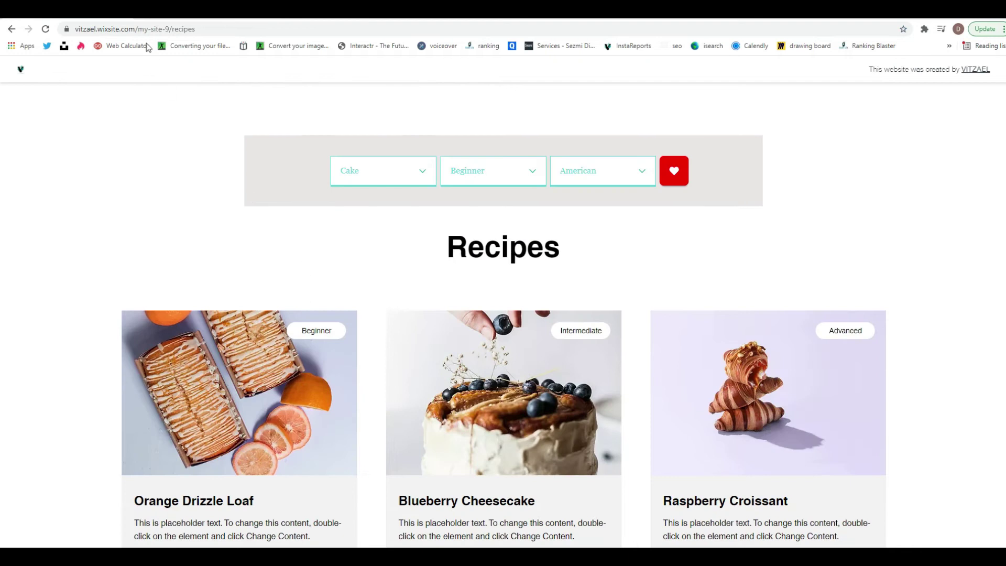
pyautogui.click(134, 30)
pyautogui.rightClick(136, 30)
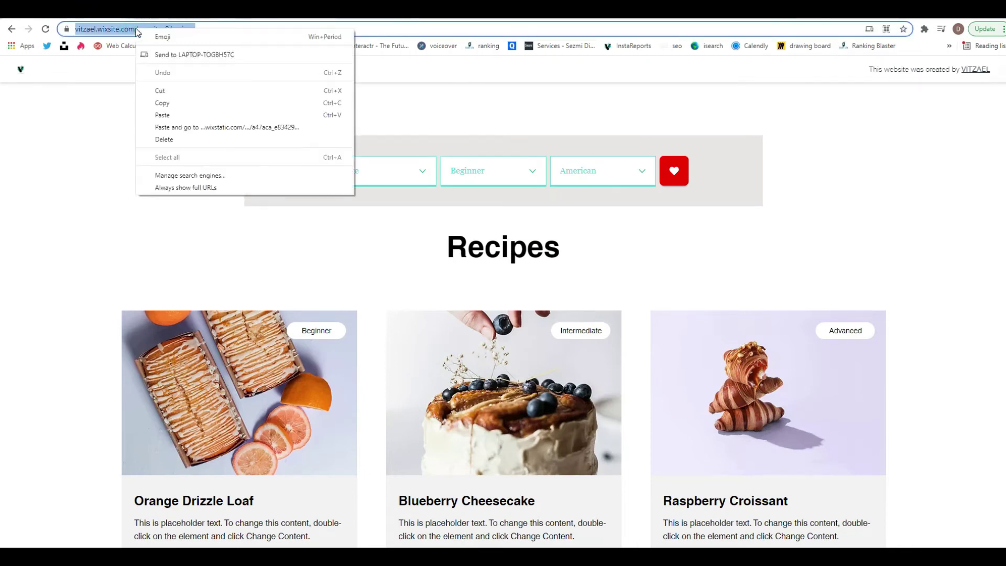
pyautogui.click(185, 104)
pyautogui.hotkey('ctrl', 'Tab')
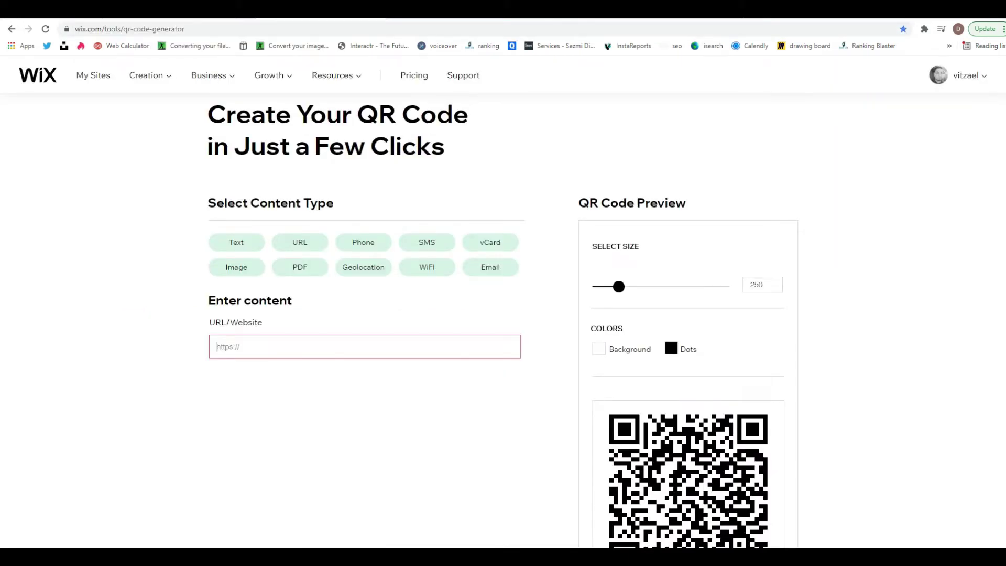
pyautogui.rightClick(279, 342)
pyautogui.click(309, 422)
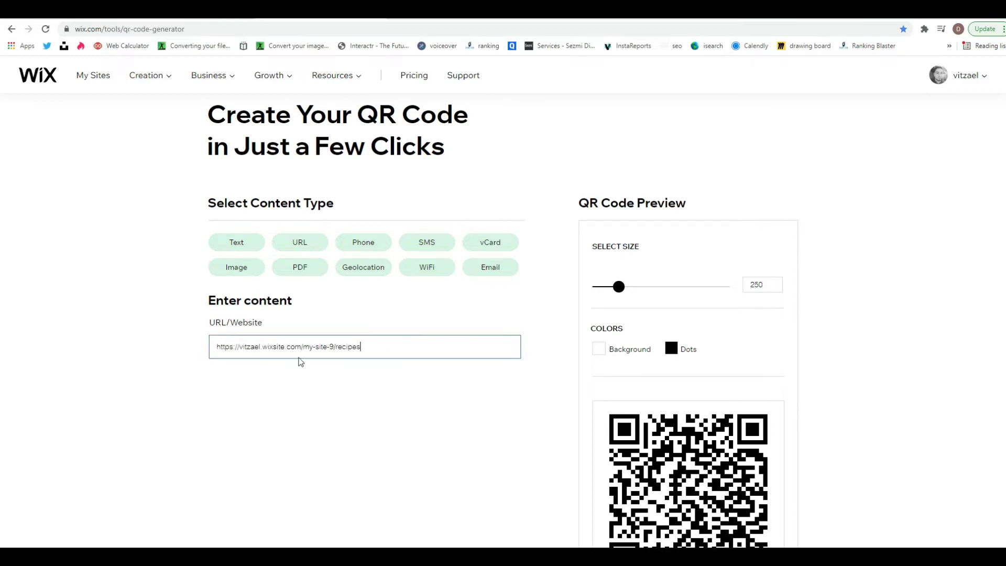
pyautogui.scroll(-2, 629, 389)
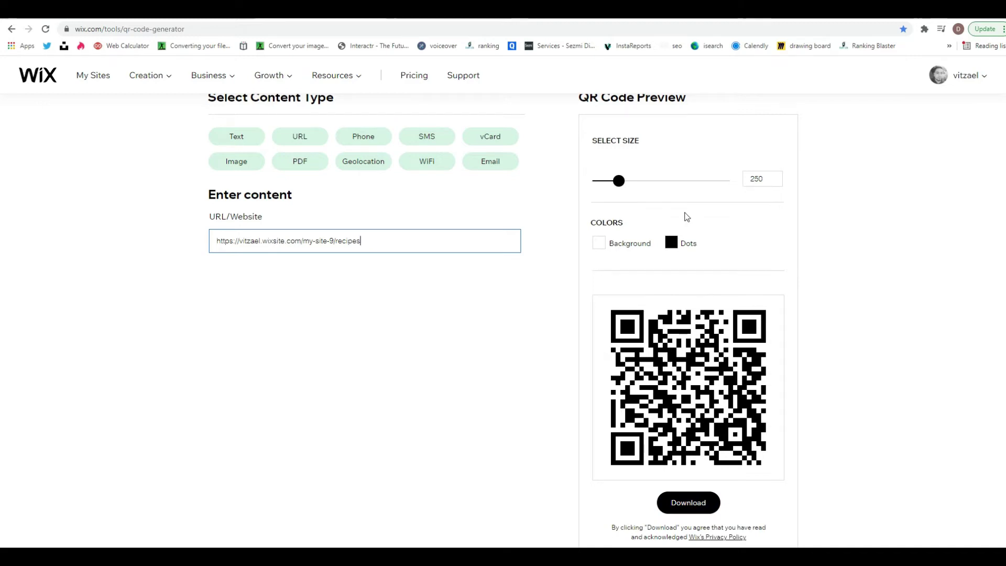
# Set the QR code's Dots colour to a deep saturated red
pyautogui.click(671, 243)
pyautogui.click(752, 265)
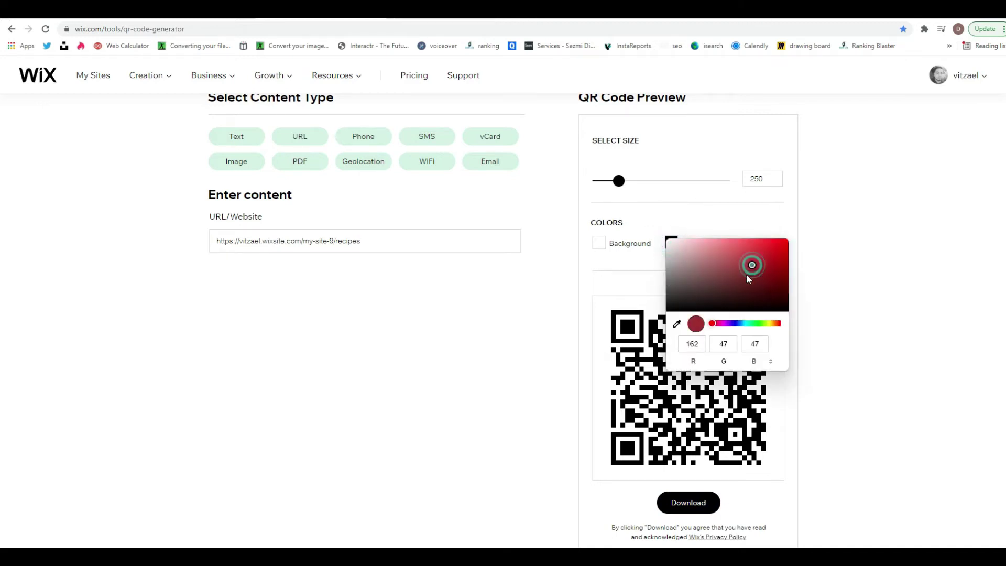
pyautogui.click(769, 268)
pyautogui.click(631, 266)
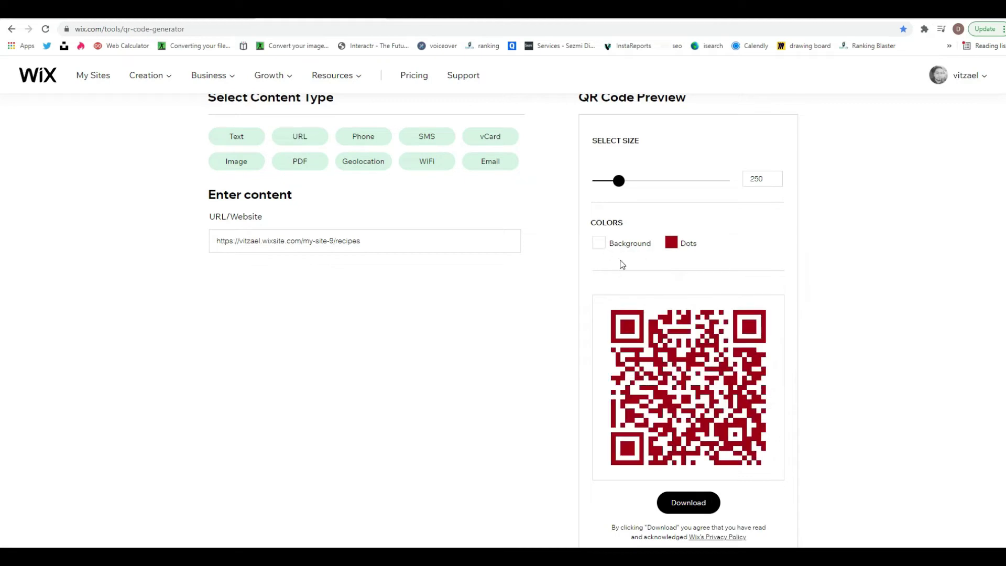
# Try a near-black Background colour, then set the background back to white
pyautogui.click(601, 242)
pyautogui.click(654, 272)
pyautogui.moveTo(654, 272); pyautogui.dragTo(618, 306)
pyautogui.click(696, 232)
pyautogui.click(606, 248)
pyautogui.moveTo(604, 256)
pyautogui.mouseDown()
pyautogui.moveTo(615, 269)
pyautogui.moveTo(598, 237)
pyautogui.mouseUp()
pyautogui.click(660, 229)
pyautogui.scroll(1, 807, 405)
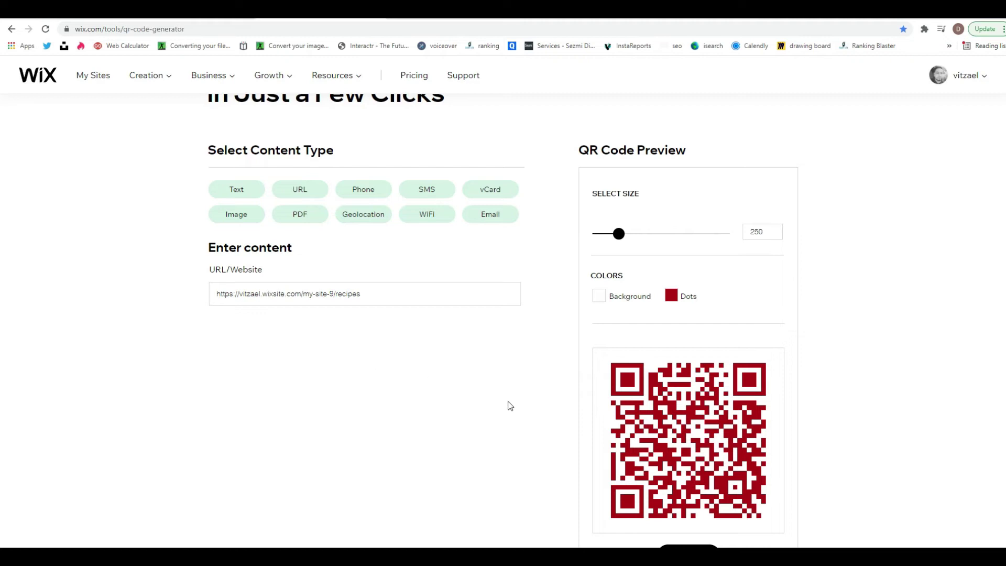
# Clear the recipes page URL from the URL/Website field
pyautogui.click(292, 191)
pyautogui.click(362, 289)
pyautogui.hotkey('ctrl', 'a')
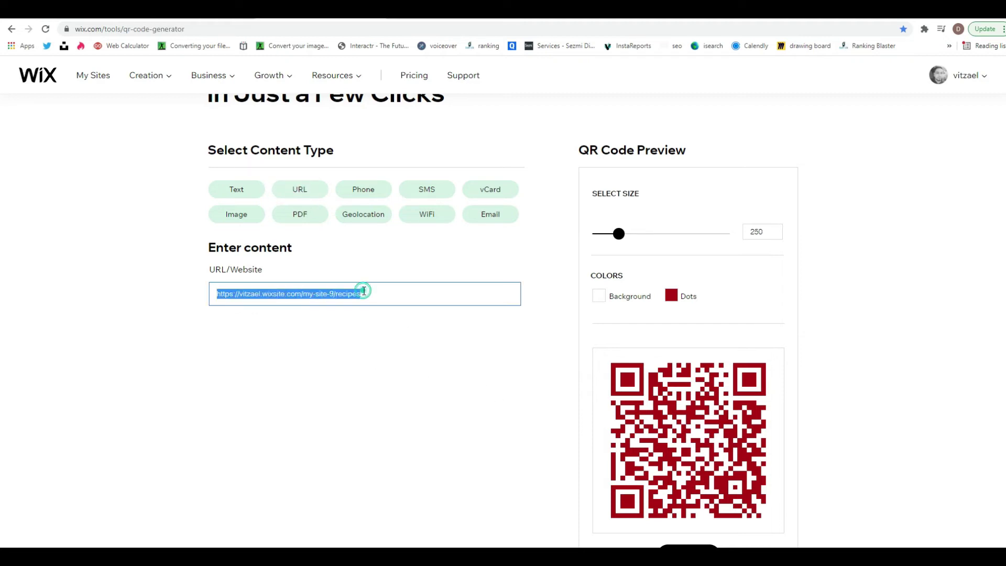
pyautogui.press('BackSpace')
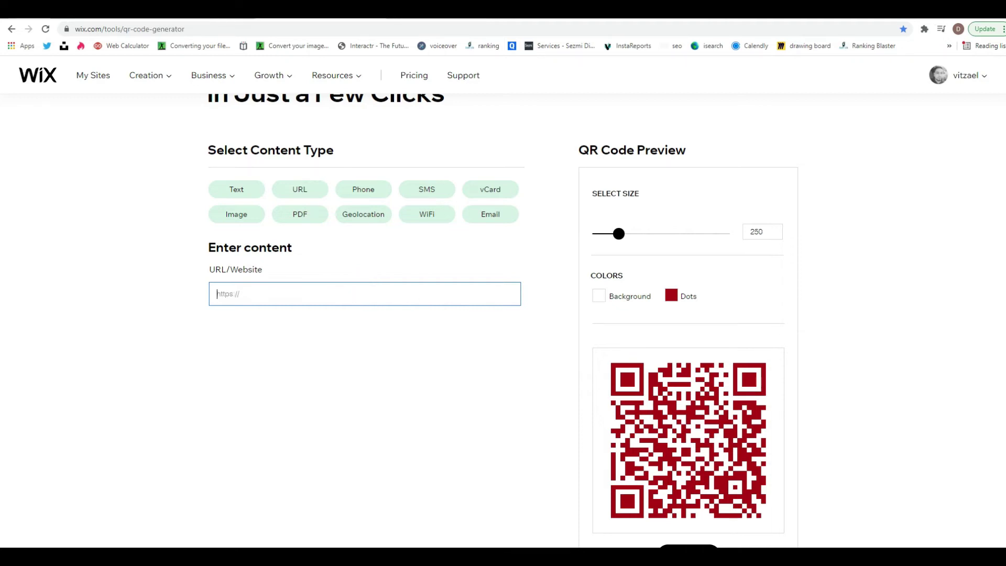
pyautogui.click(147, 428)
# Copy the WhatsApp.png image URL from Wix Editor's media files and return to the generator
pyautogui.hotkey('alt', 'Tab')
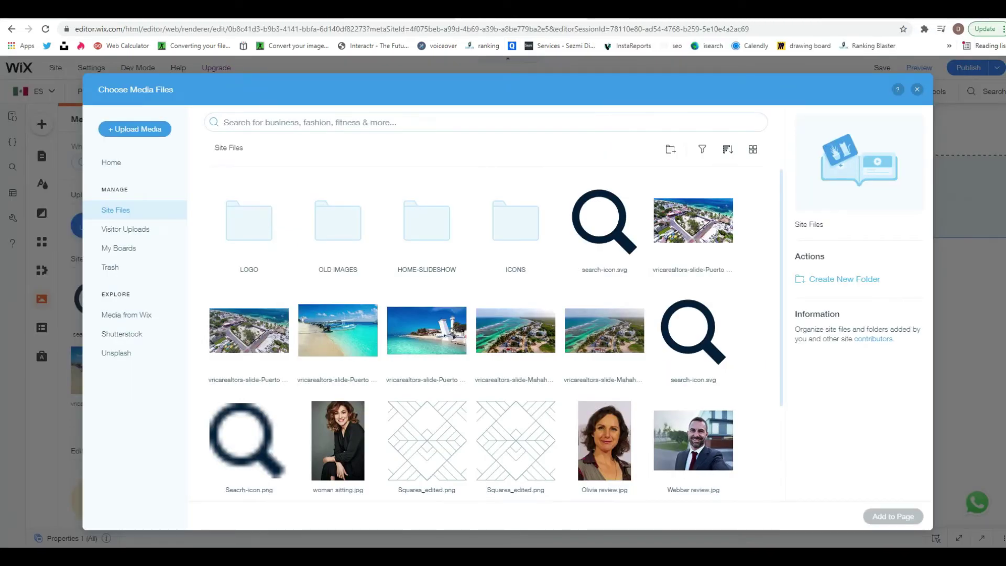
pyautogui.scroll(-3, 465, 328)
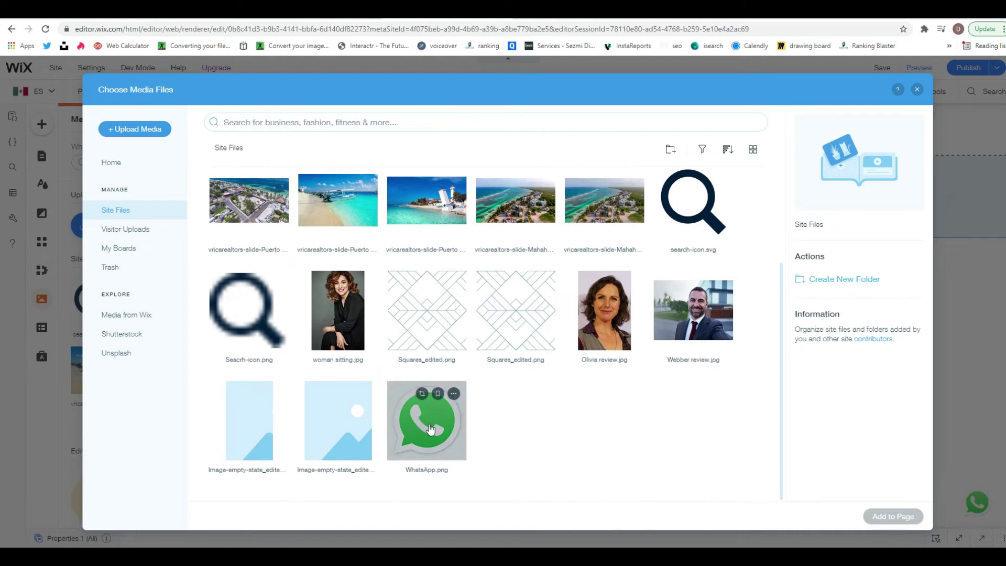
pyautogui.click(454, 395)
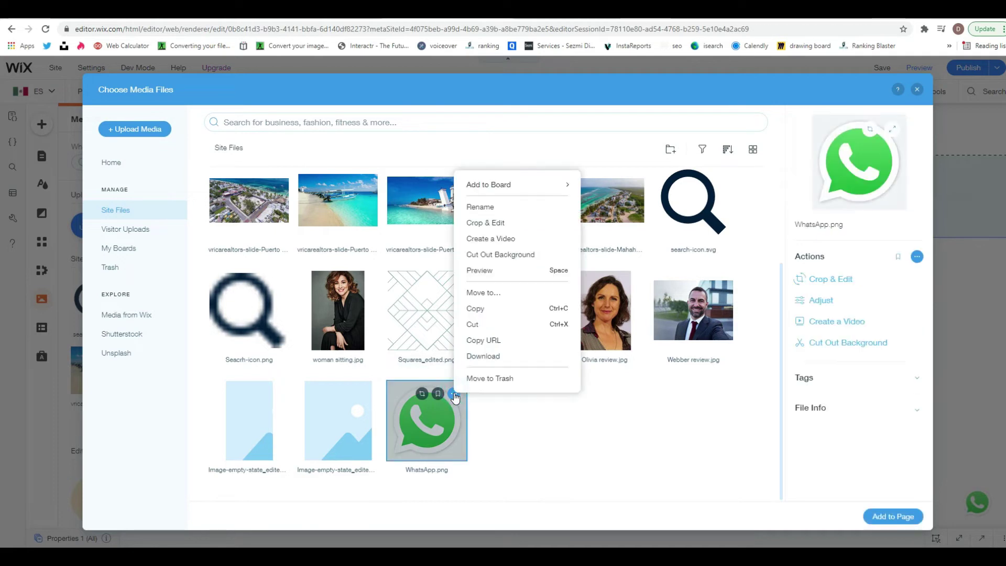
pyautogui.click(490, 341)
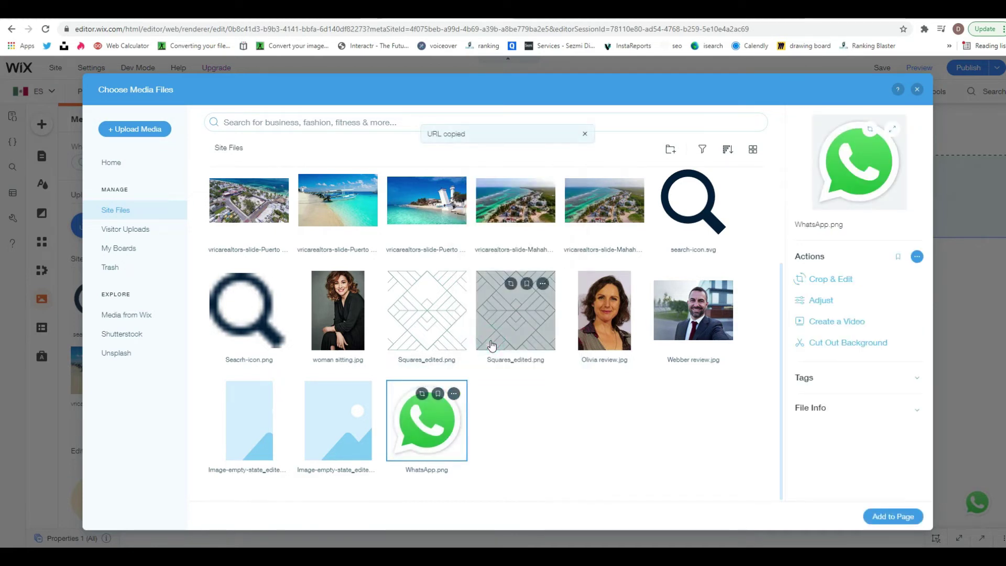
pyautogui.click(457, 17)
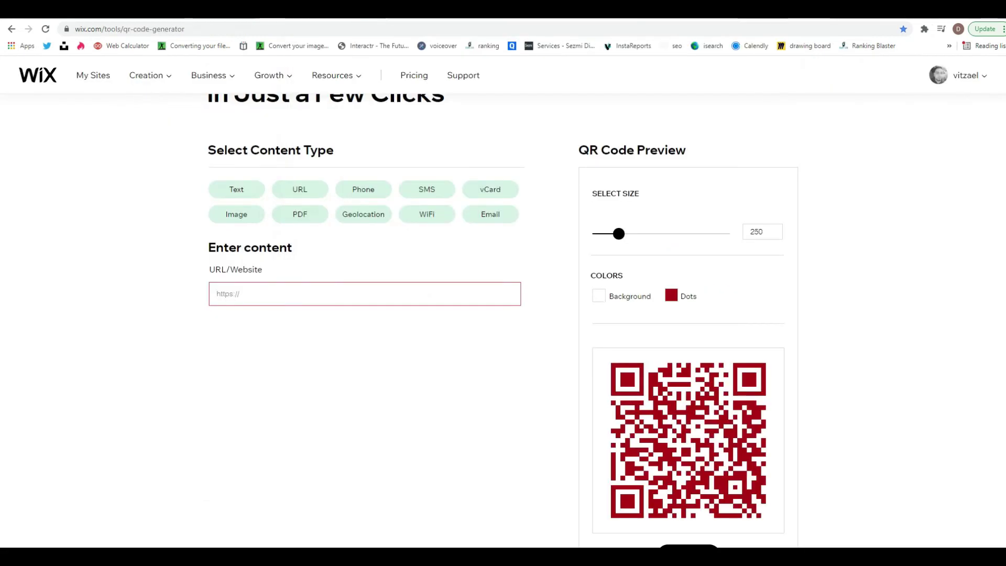
# Paste the copied WhatsApp.png image address into the URL/Website field
pyautogui.click(271, 290)
pyautogui.rightClick(271, 290)
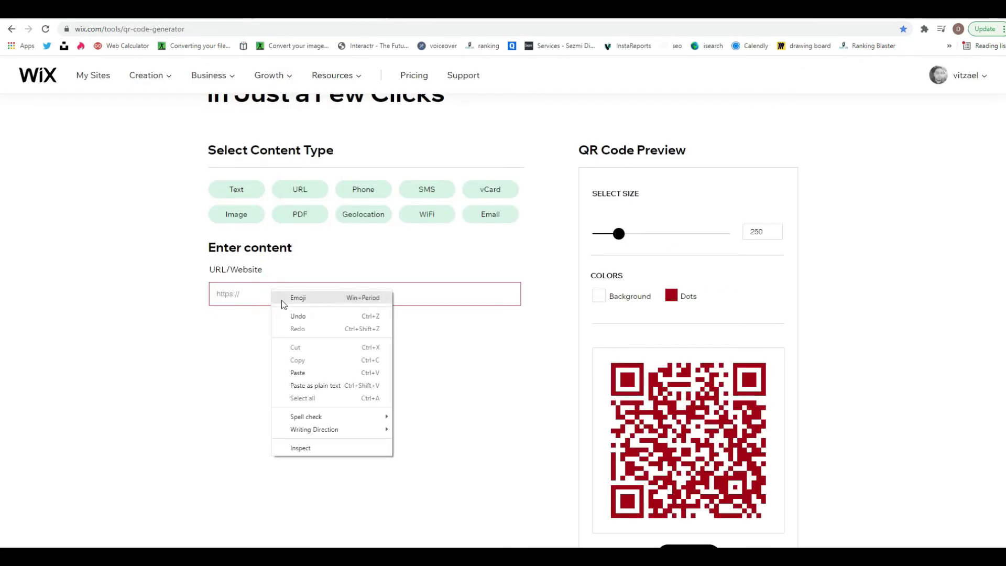
pyautogui.click(308, 376)
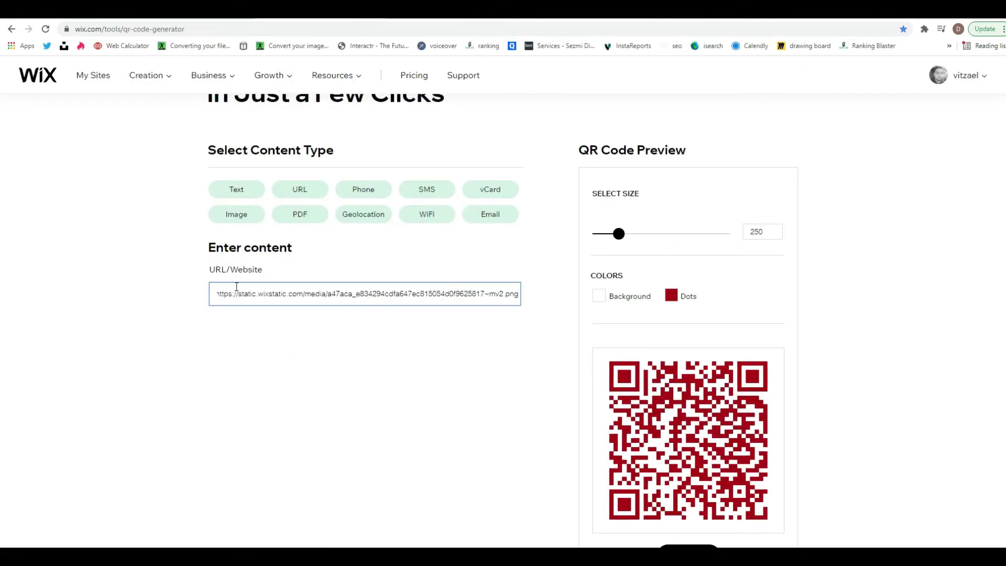
pyautogui.scroll(-3, 824, 435)
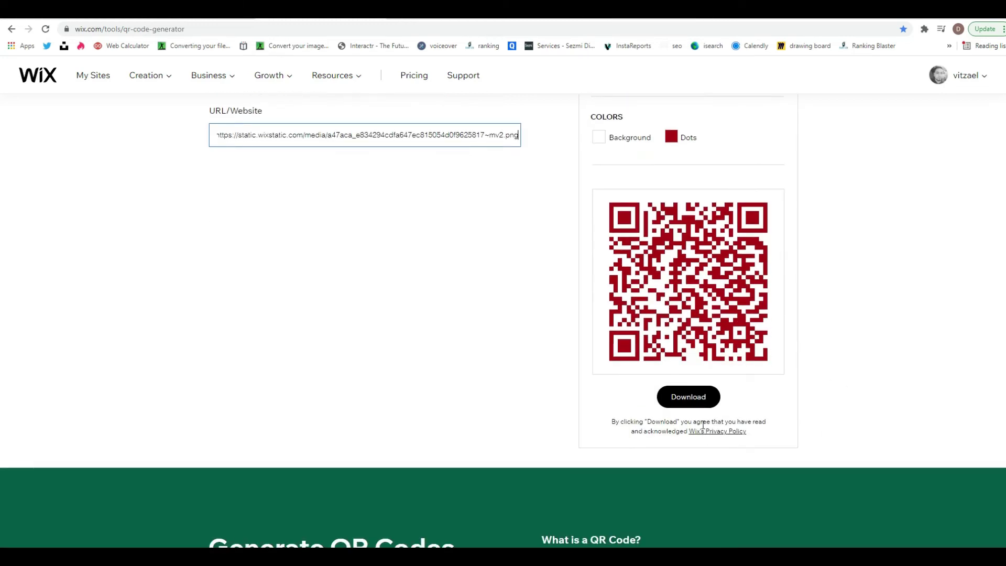
# Start the QR code download, then switch the content type to PDF
pyautogui.click(704, 398)
pyautogui.scroll(4, 425, 315)
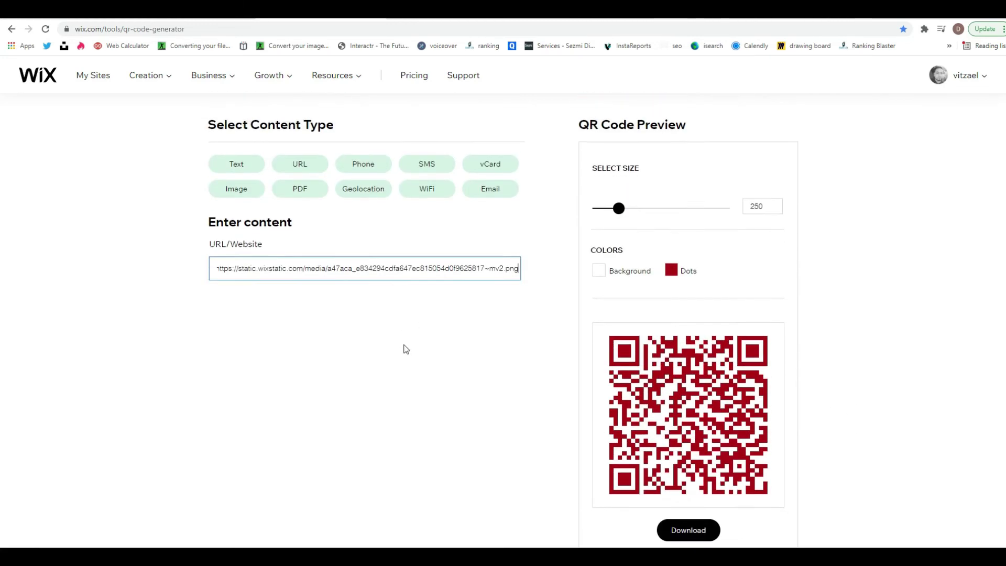
pyautogui.click(458, 455)
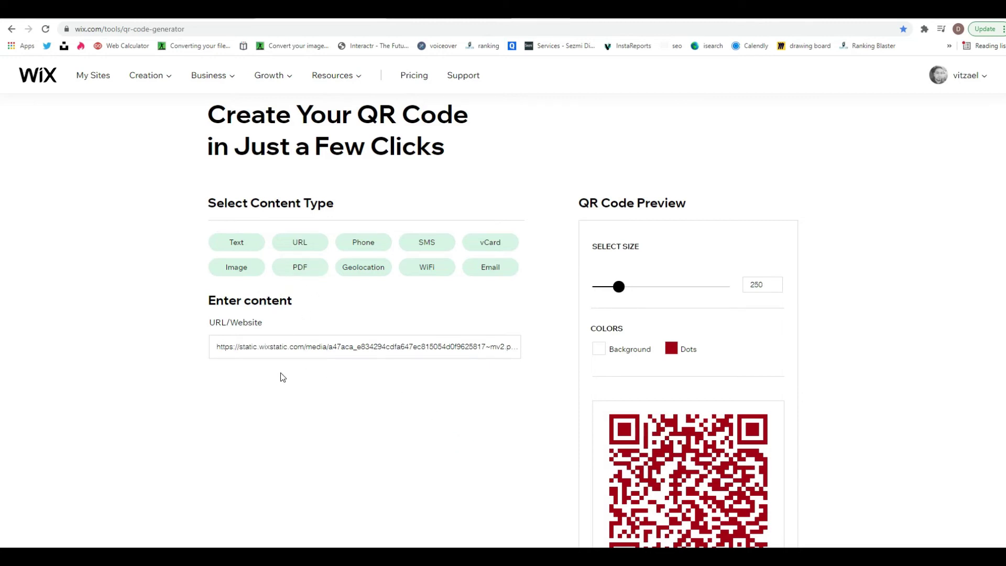
pyautogui.click(304, 269)
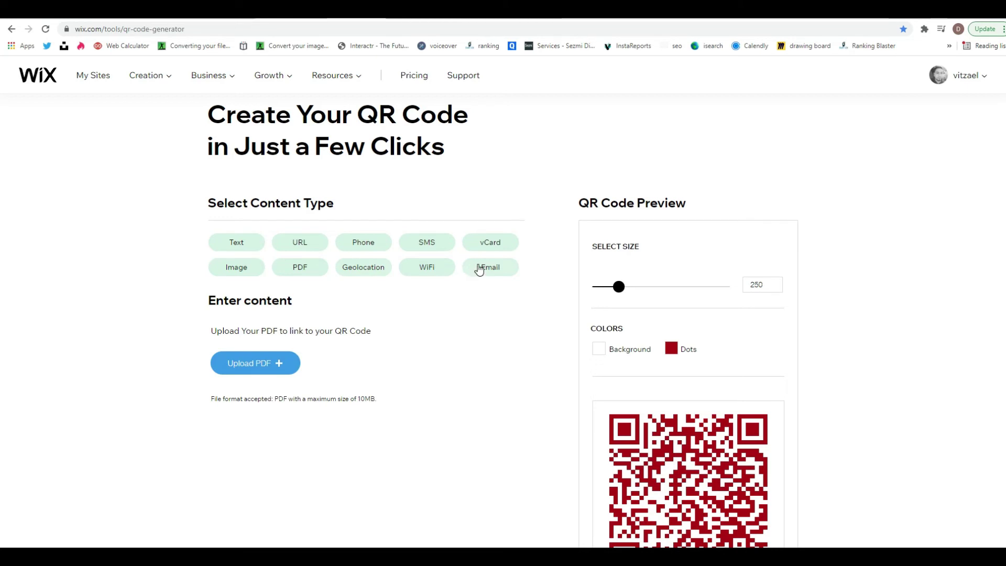
# Open the 'Download QR Code as' dialog with its PNG, SVG and JPEG options
pyautogui.scroll(-3, 486, 311)
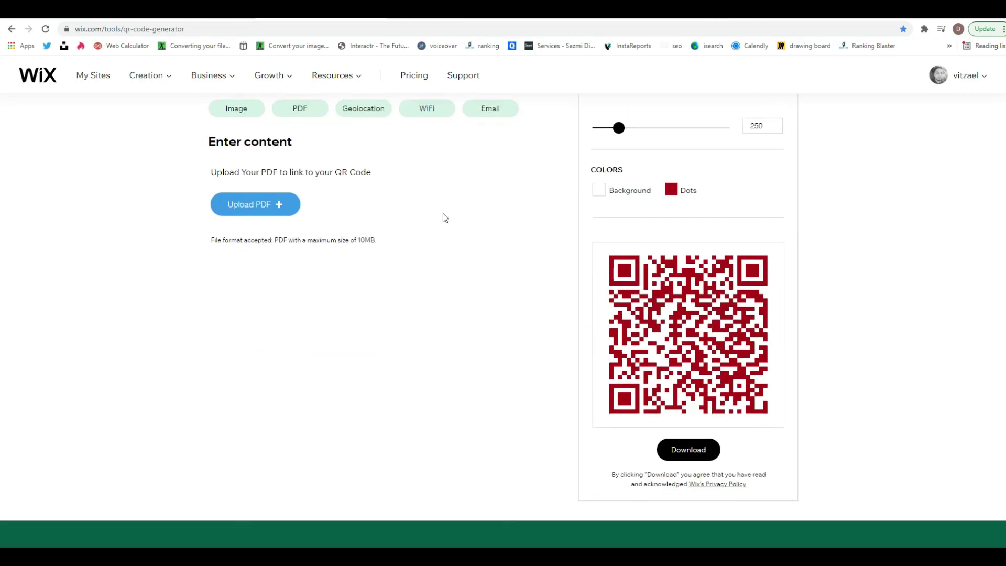
pyautogui.scroll(2, 442, 217)
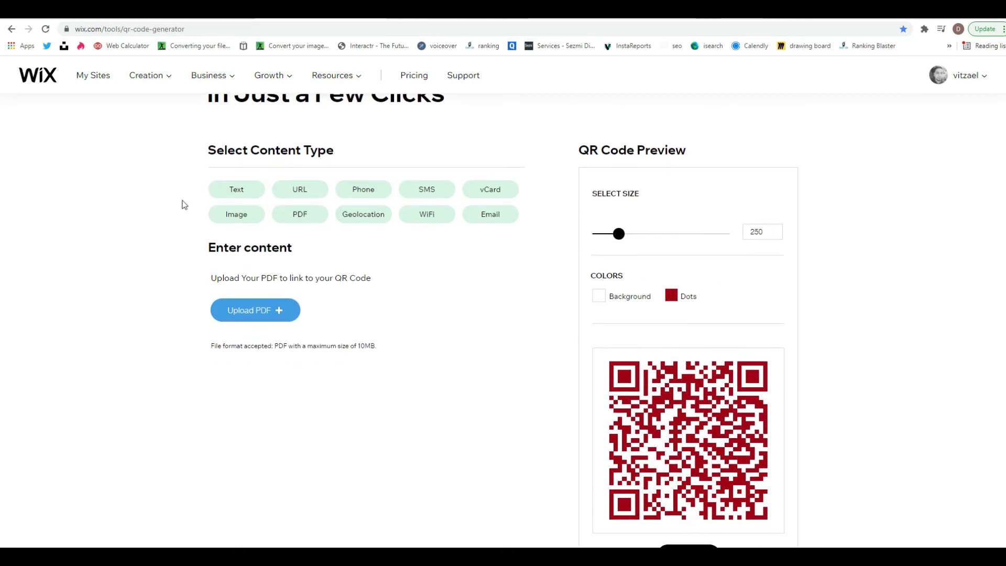
pyautogui.scroll(-2, 304, 313)
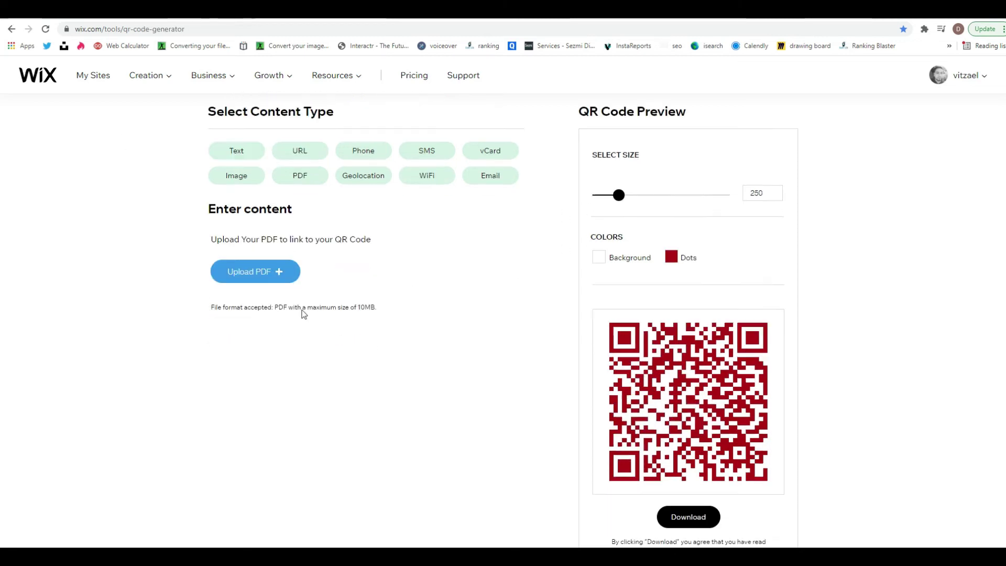
pyautogui.click(669, 451)
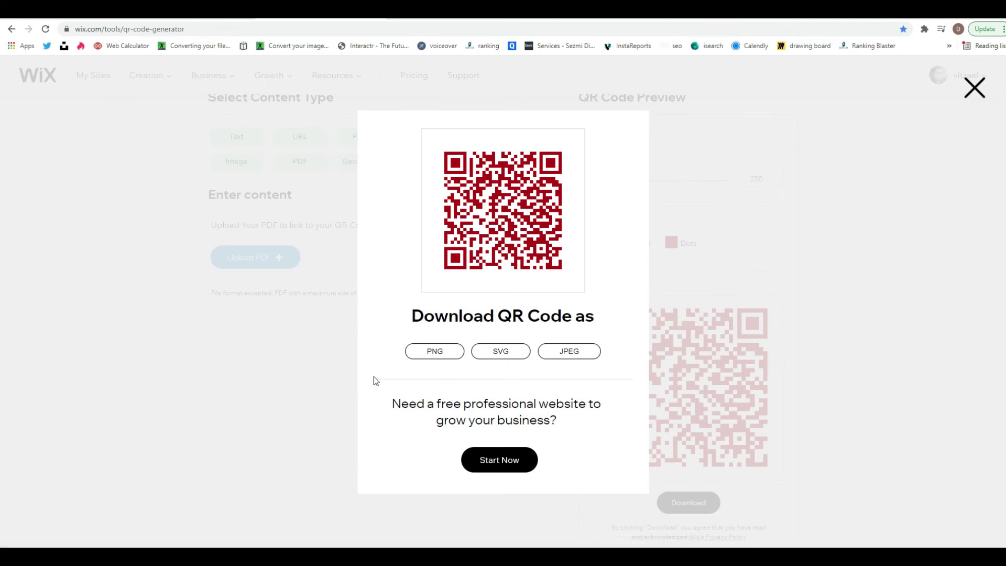
# Download the dark-red QR code as qrcode.png and close the download dialog
pyautogui.click(435, 352)
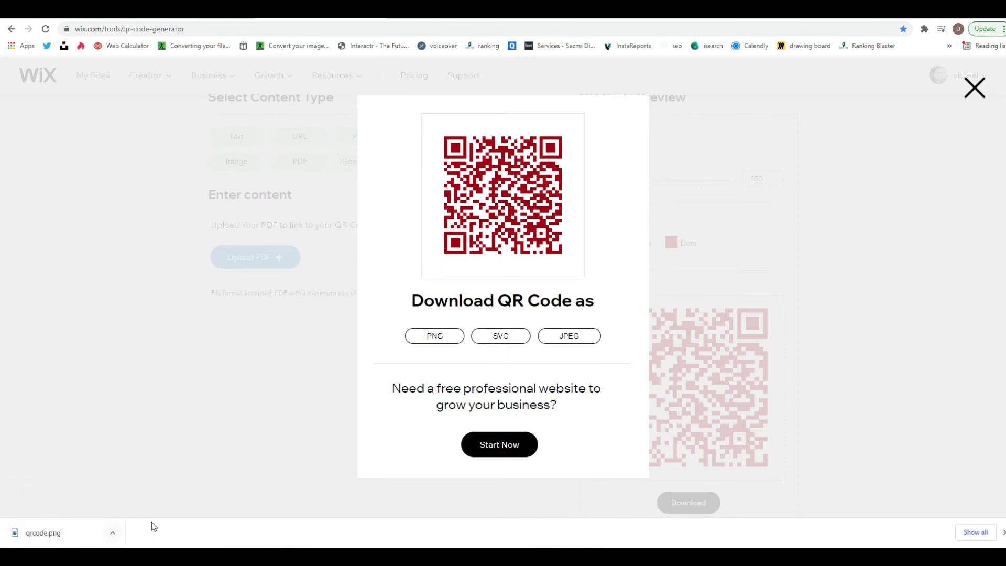
pyautogui.scroll(5, 763, 400)
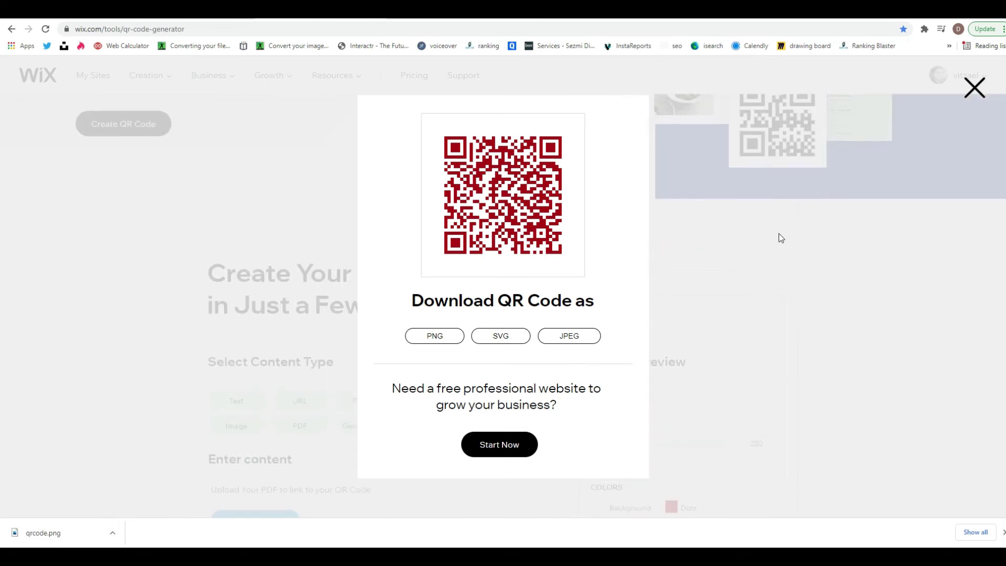
pyautogui.click(974, 89)
pyautogui.scroll(9, 665, 317)
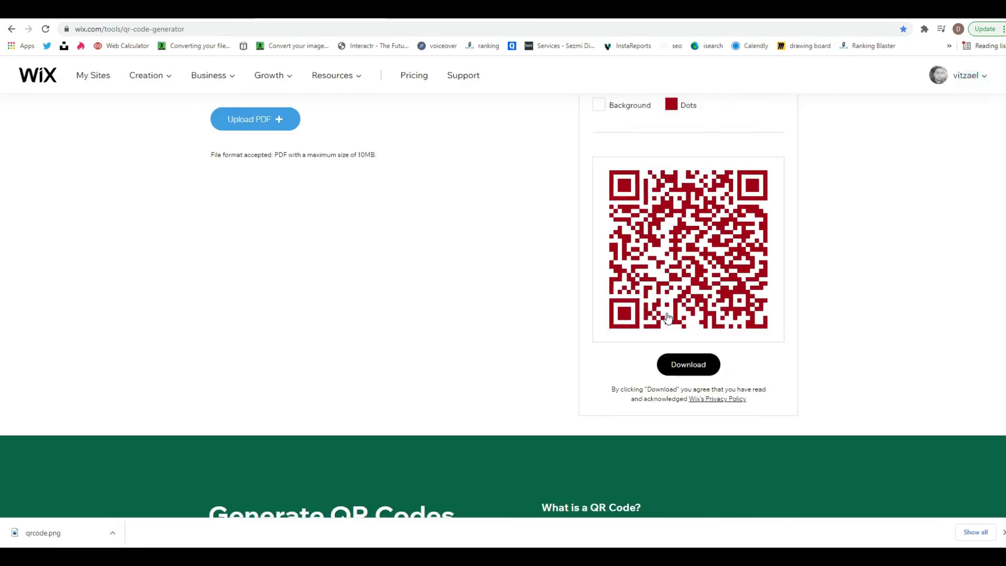
pyautogui.scroll(3, 665, 322)
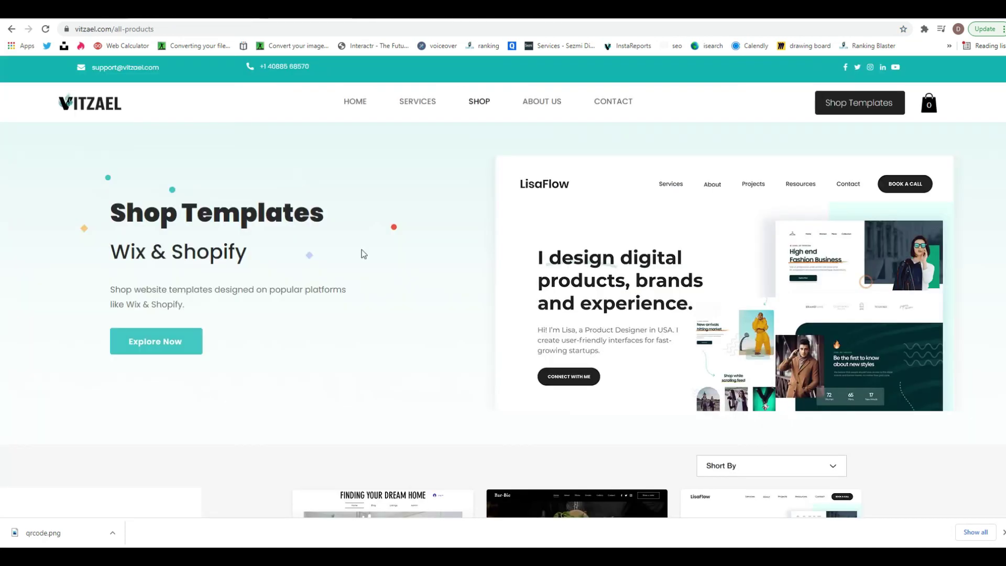
# Scroll through the vitzael.com template grid of real estate, bar and cake shop templates
pyautogui.scroll(-9, 361, 251)
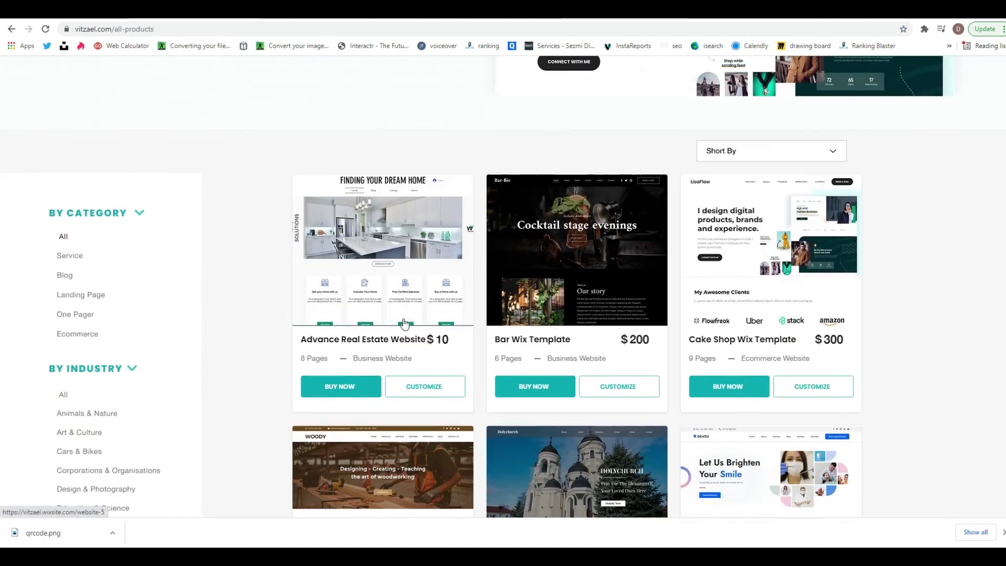
pyautogui.scroll(-4, 405, 325)
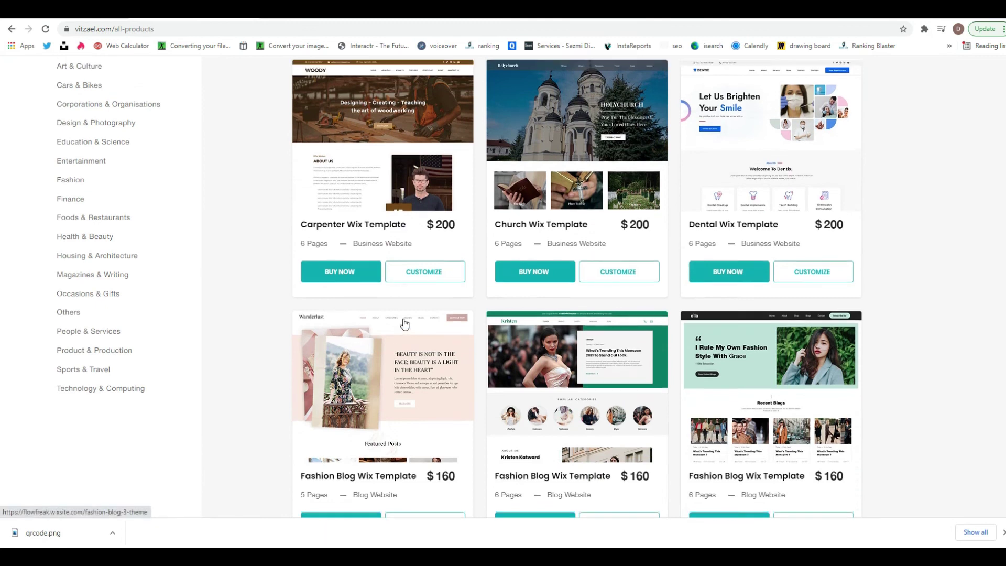
pyautogui.scroll(4, 404, 325)
pyautogui.scroll(8, 405, 324)
pyautogui.scroll(-1, 432, 353)
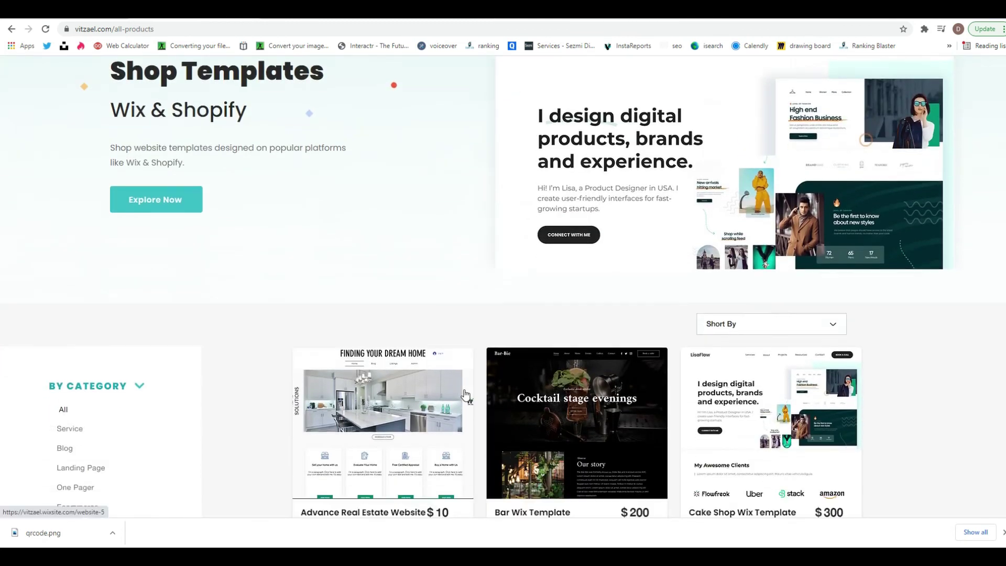
pyautogui.scroll(-2, 483, 459)
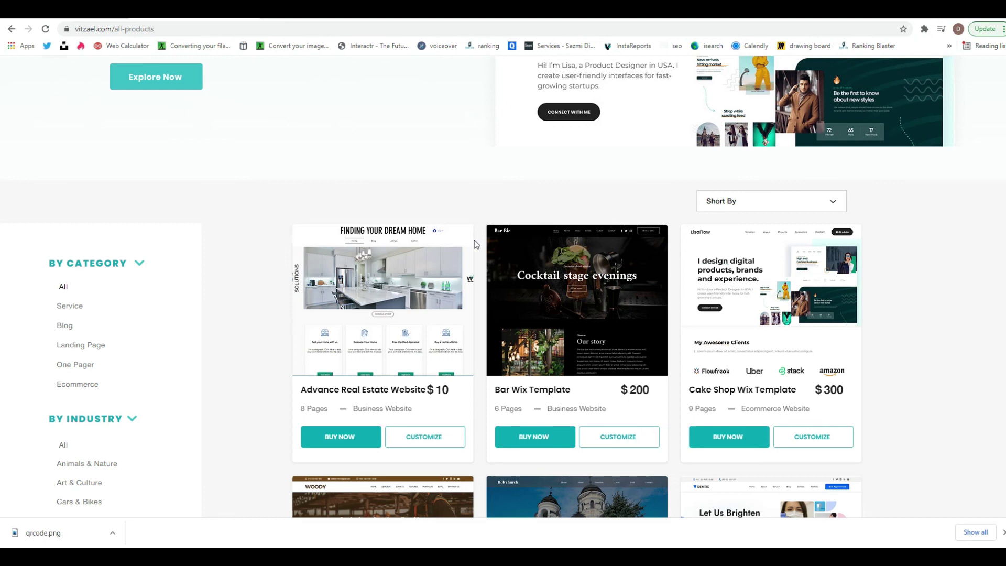
pyautogui.scroll(-2, 622, 384)
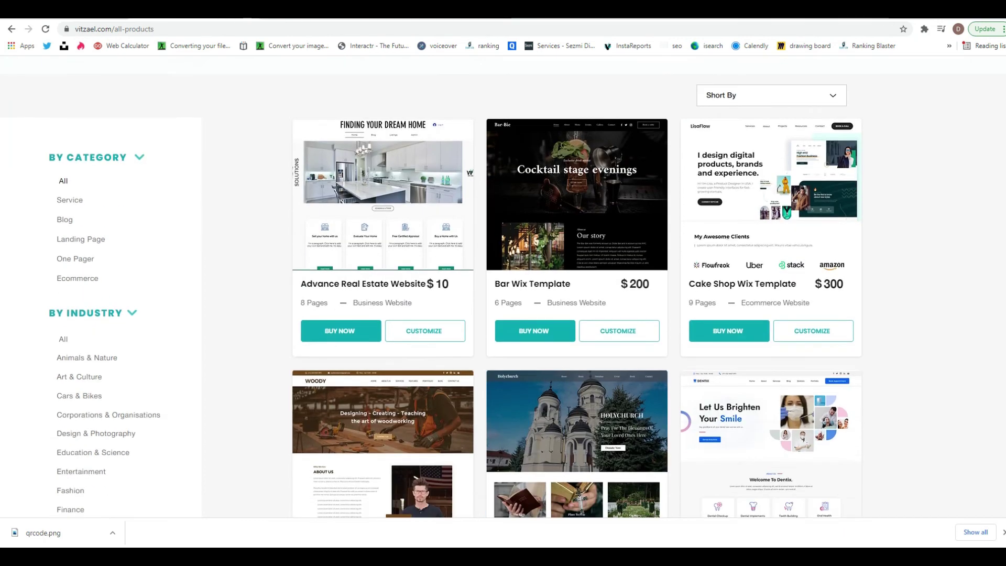